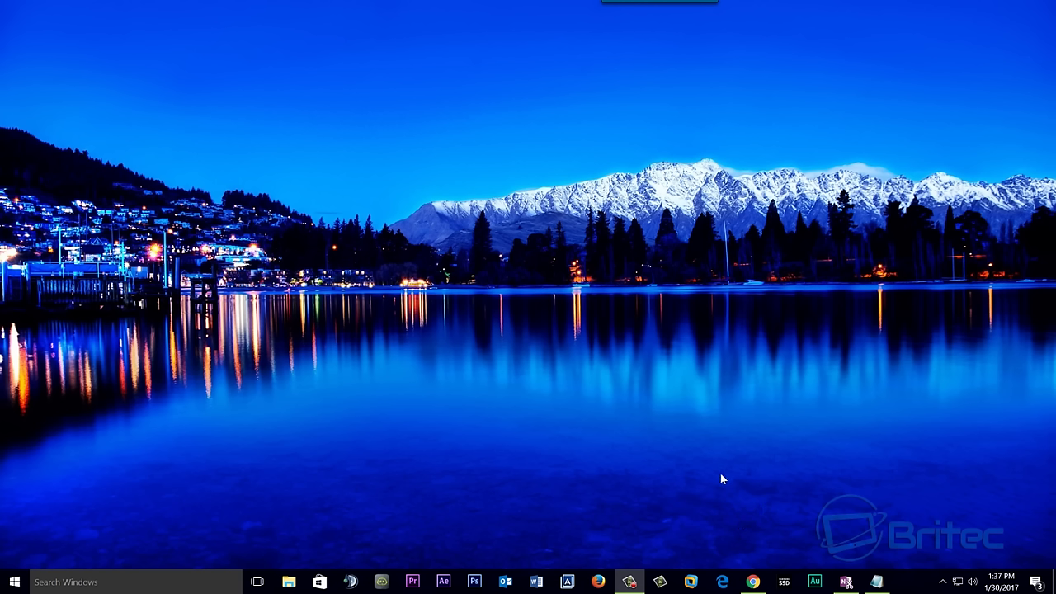
# Open 2017-01-30_13-04-39.png from the Backup (E:) drive in Paint.
pyautogui.click(290, 587)
pyautogui.click(452, 372)
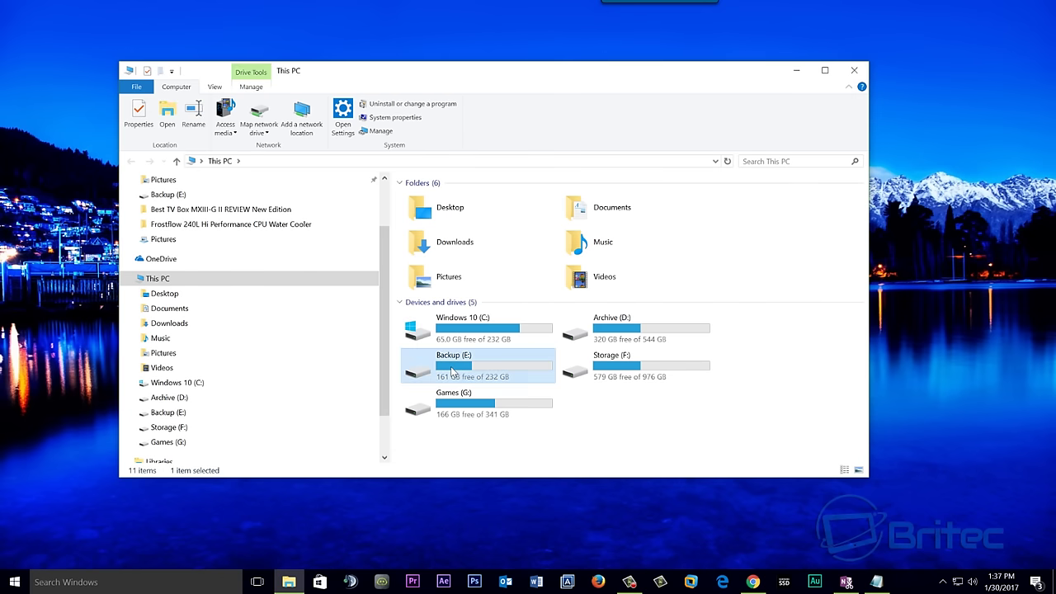
pyautogui.doubleClick(452, 373)
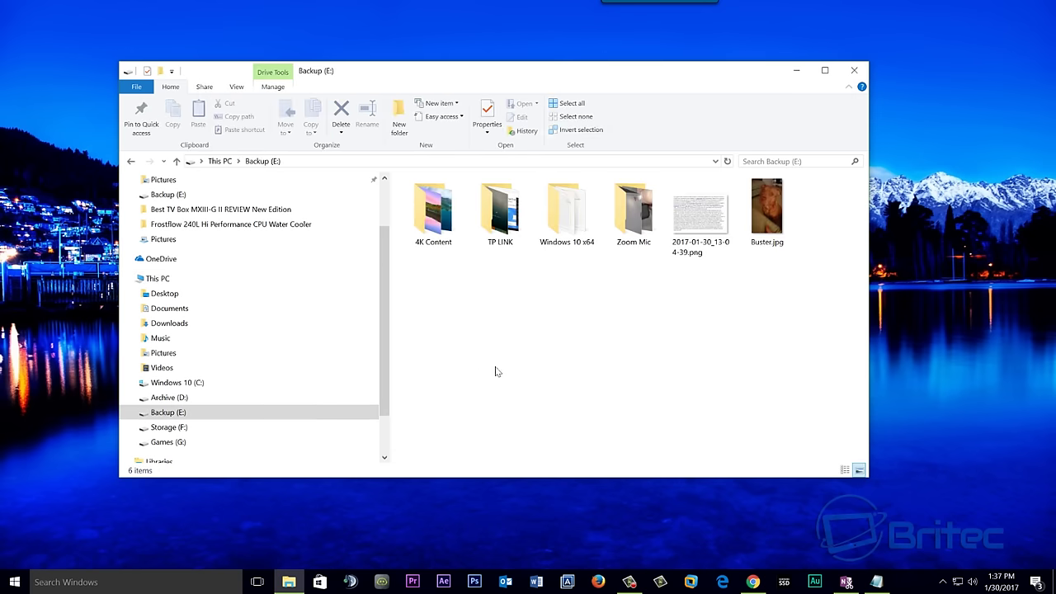
pyautogui.click(696, 227)
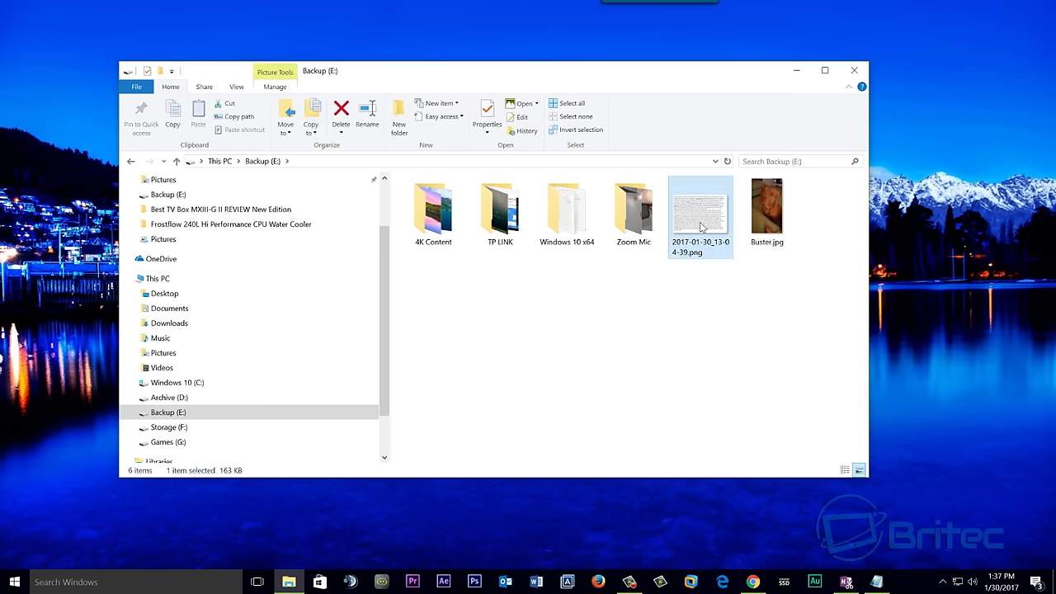
pyautogui.rightClick(701, 227)
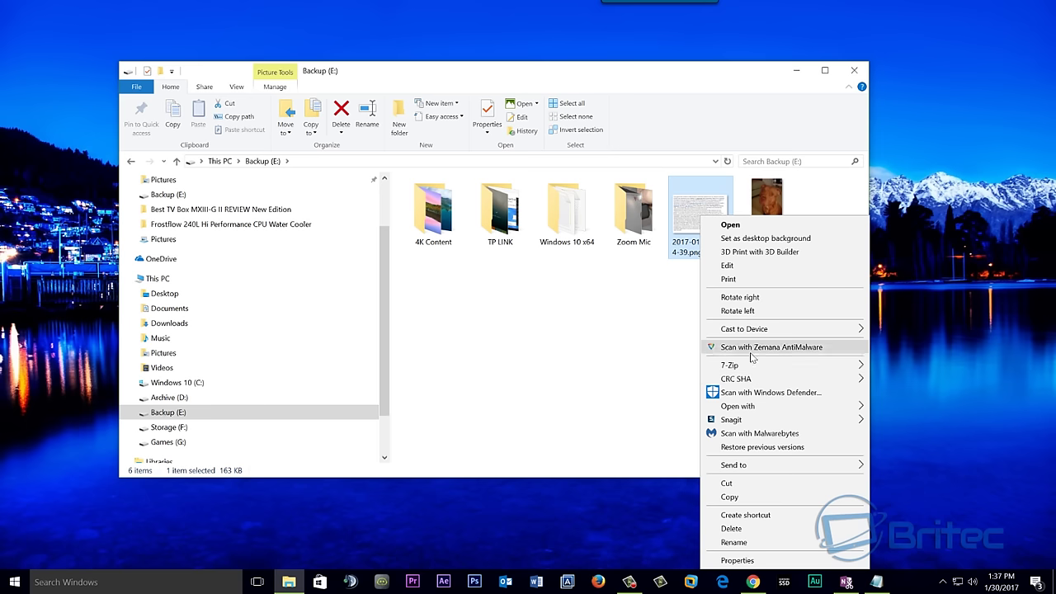
pyautogui.moveTo(749, 406)
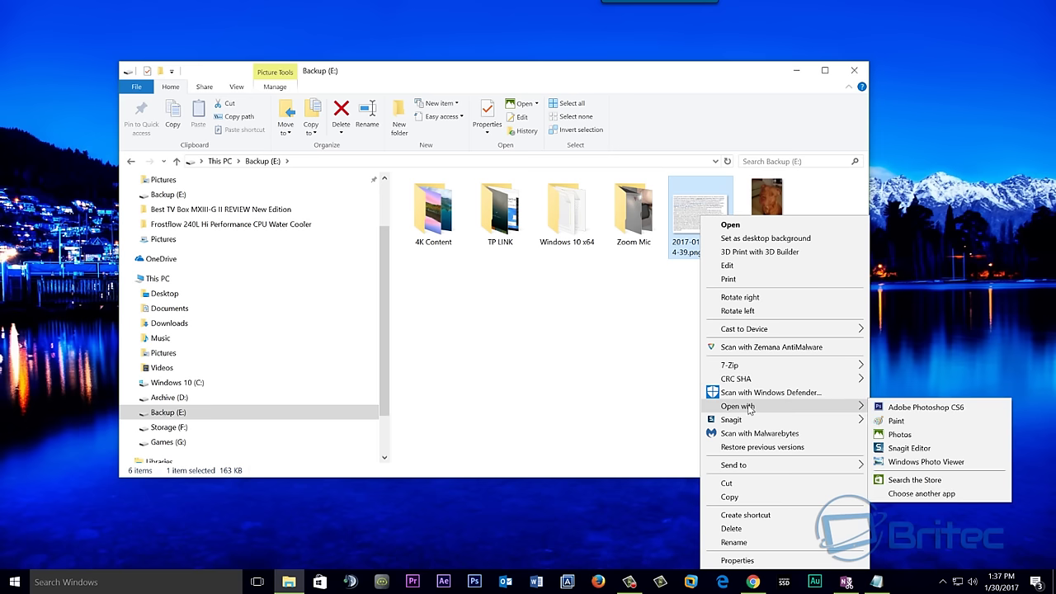
pyautogui.click(895, 422)
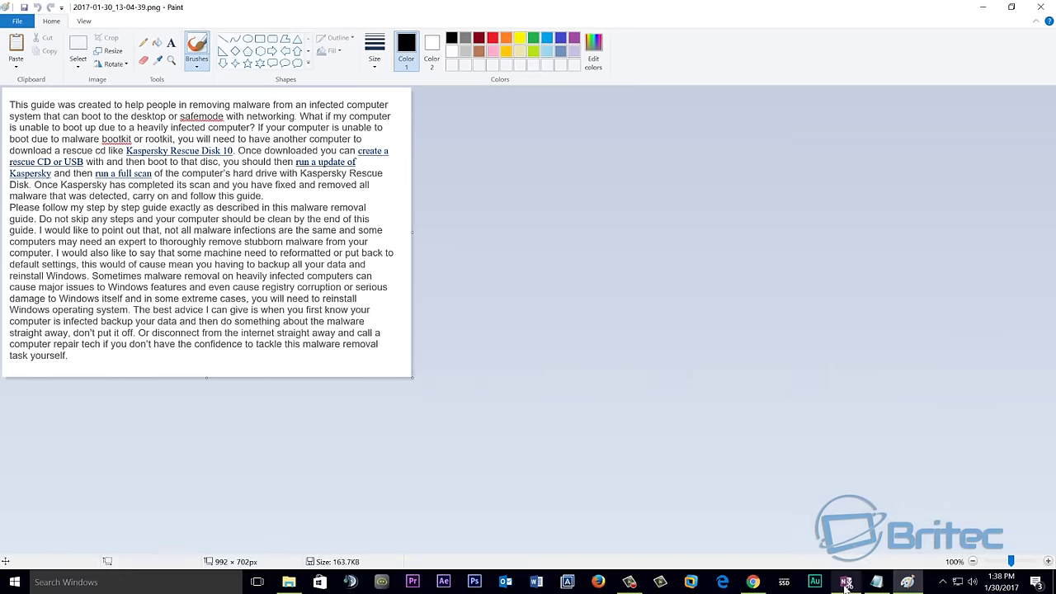
# Take a OneNote screen clipping of the guide text image and copy it to the clipboard.
pyautogui.click(1055, 593)
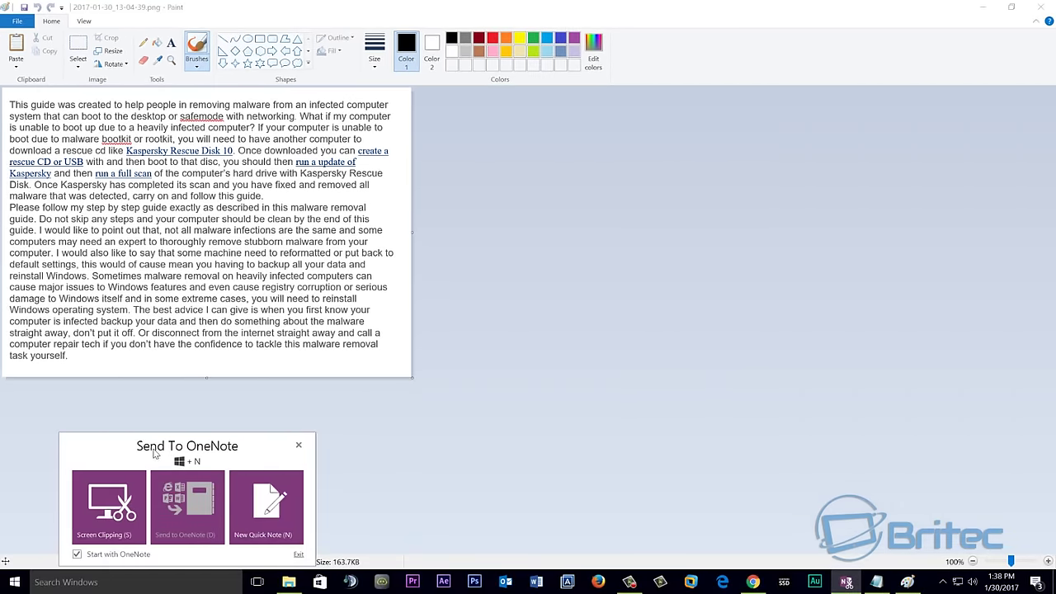
pyautogui.click(107, 525)
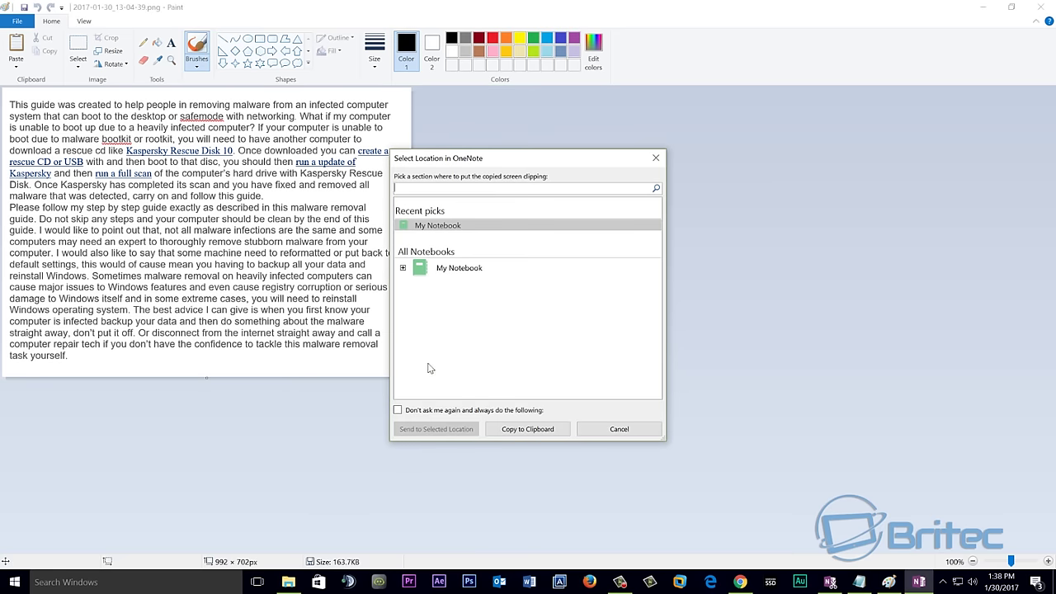
pyautogui.click(528, 433)
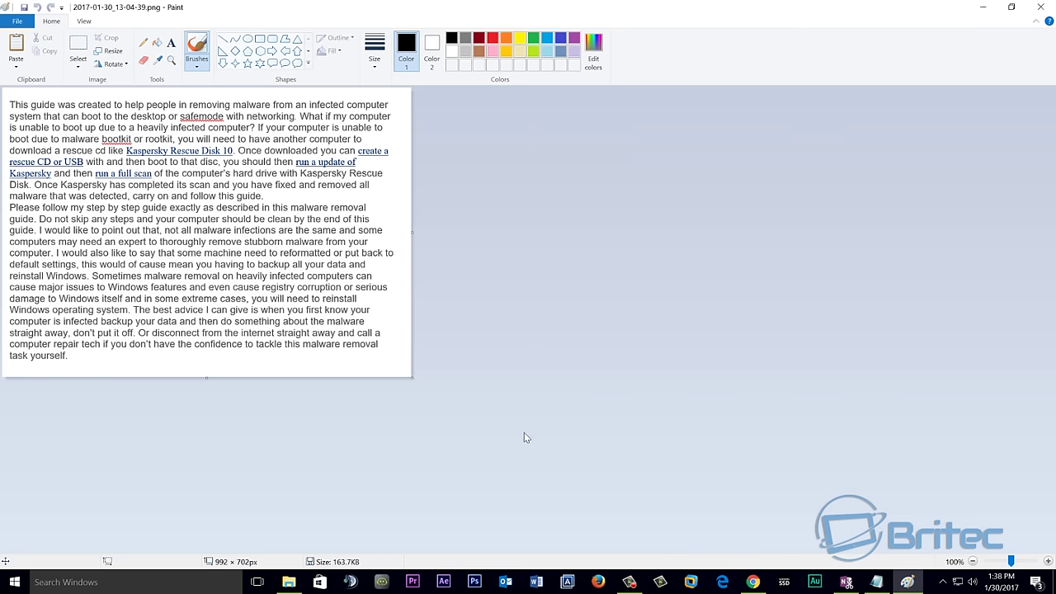
pyautogui.press('super+n')
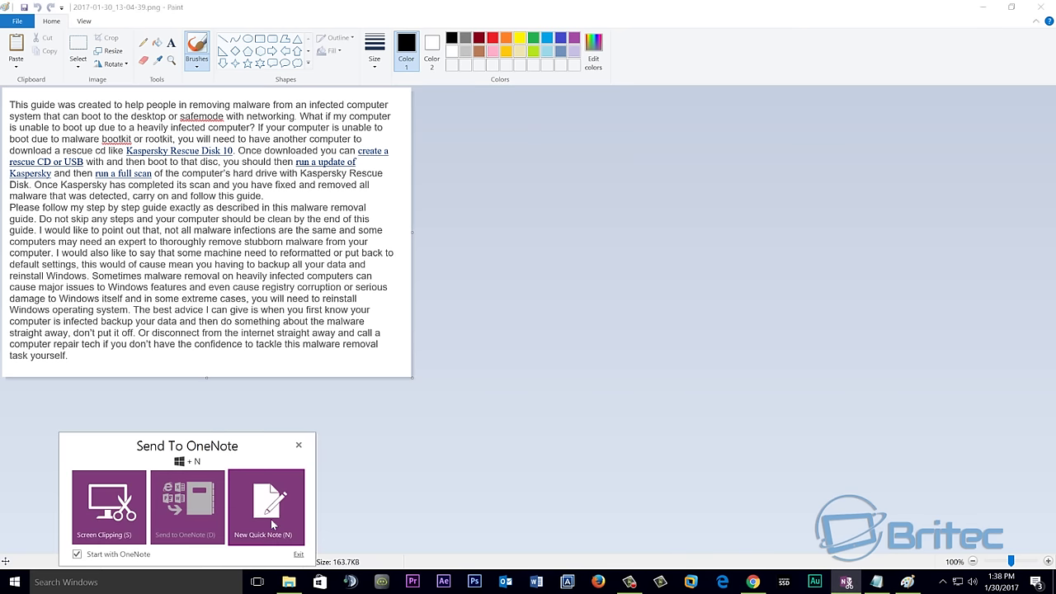
# Paste the clipped guide image into a new Quick Note and enlarge the note to show all text.
pyautogui.click(261, 522)
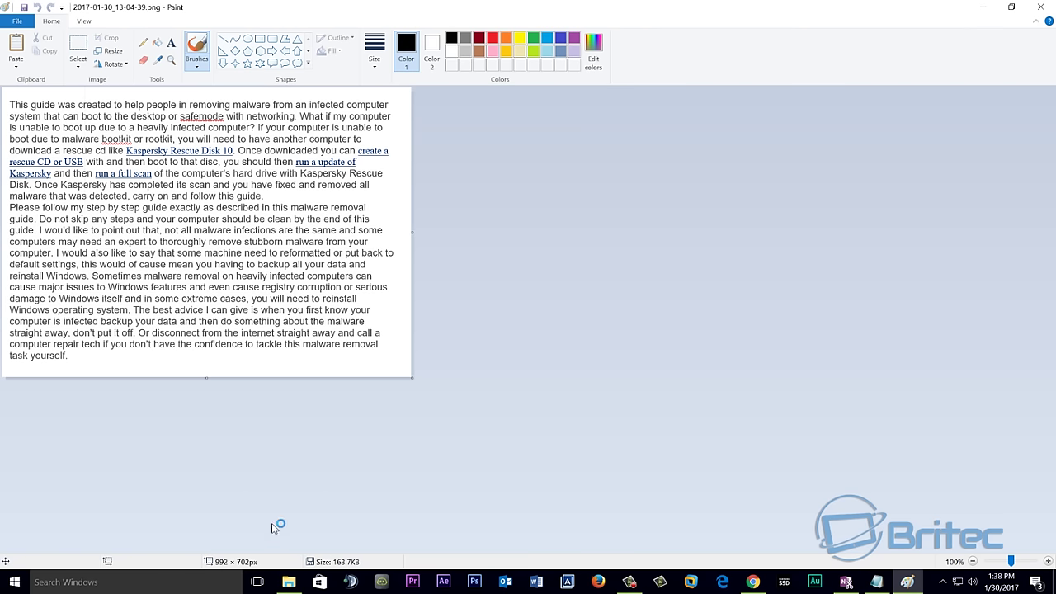
pyautogui.click(329, 232)
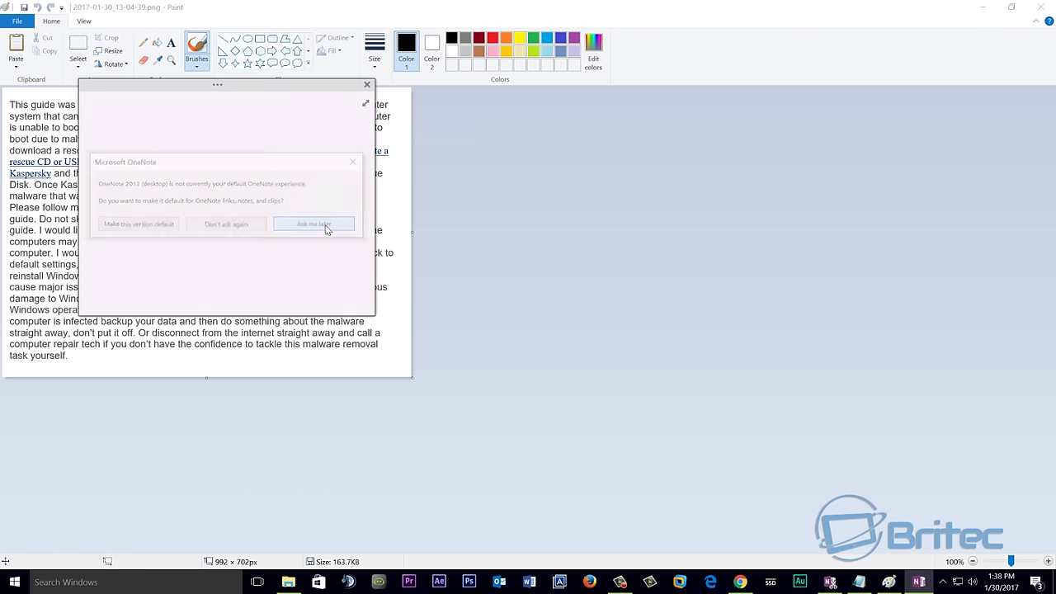
pyautogui.rightClick(161, 158)
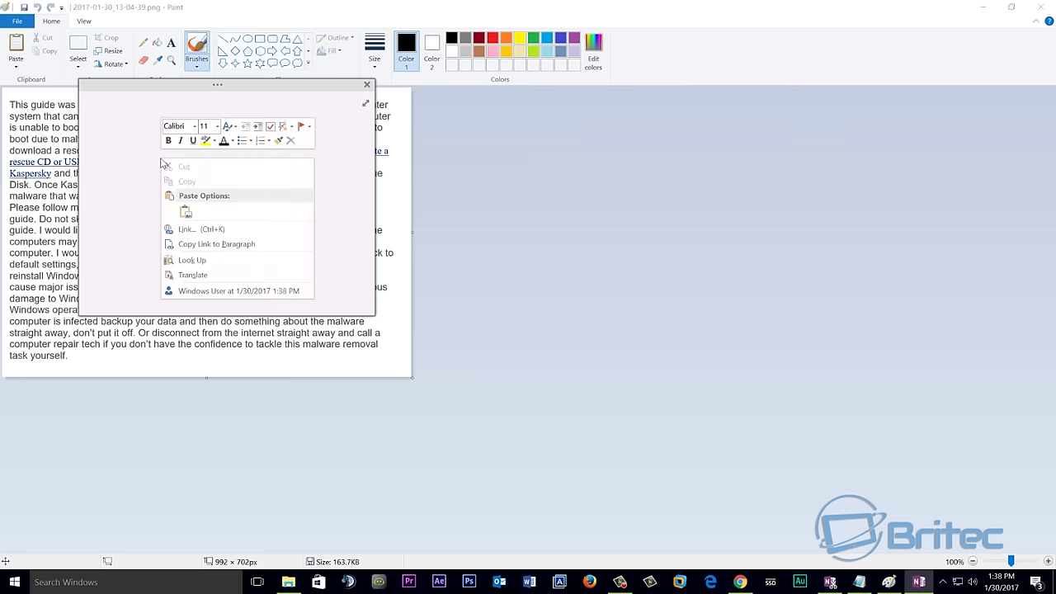
pyautogui.click(183, 210)
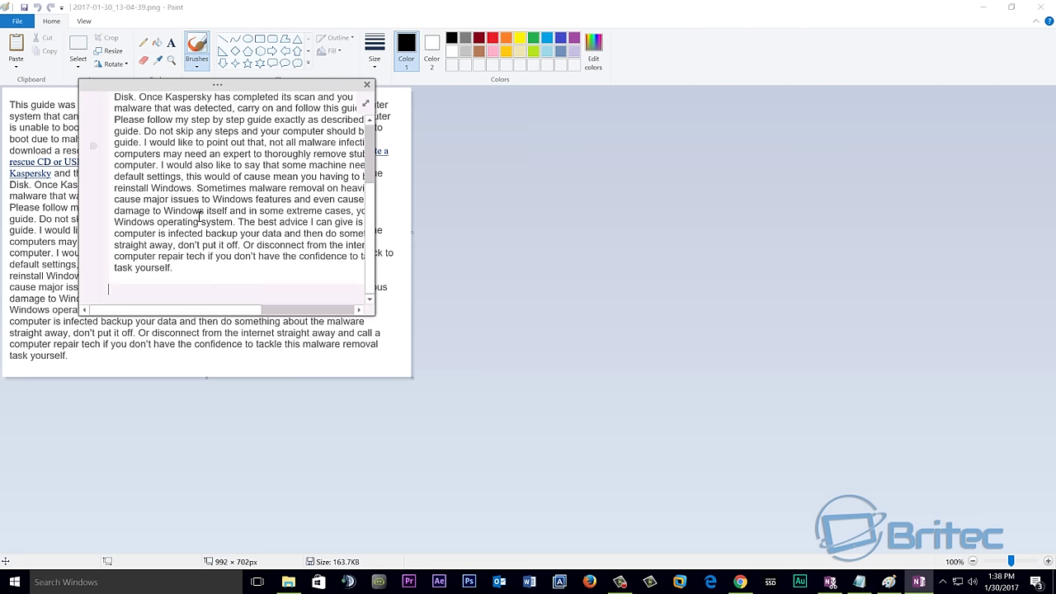
pyautogui.scroll(3, 297, 183)
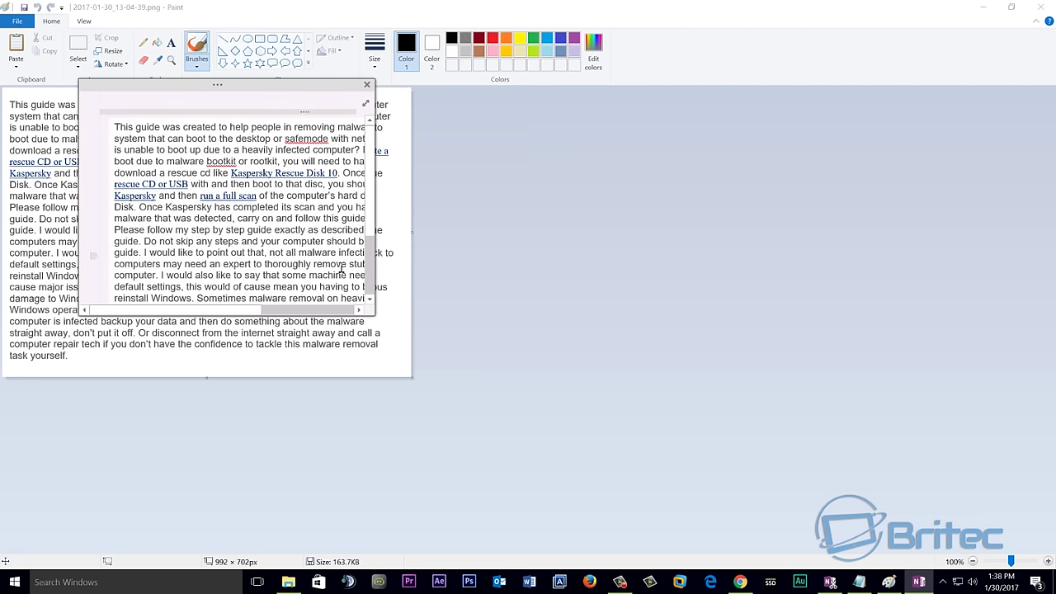
pyautogui.moveTo(375, 315); pyautogui.dragTo(516, 437)
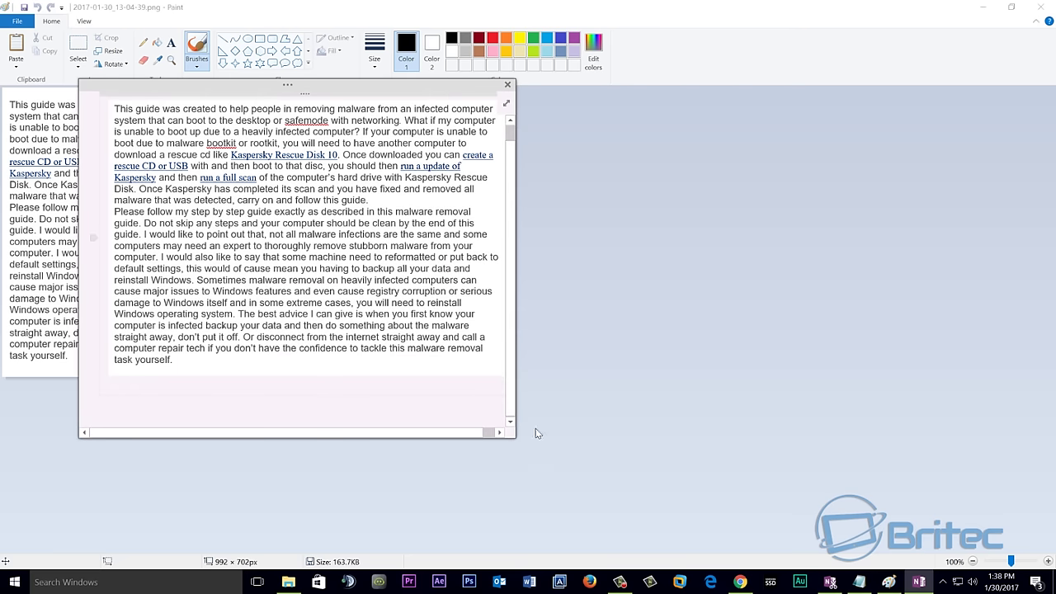
# Minimize Paint and File Explorer and move the Quick Note toward the screen centre.
pyautogui.click(983, 8)
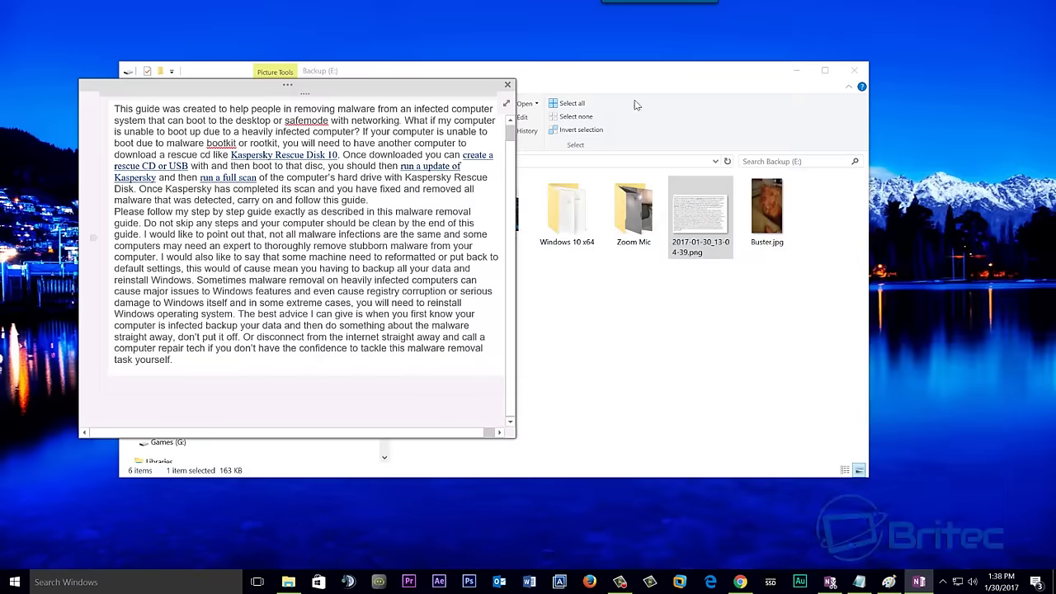
pyautogui.click(796, 70)
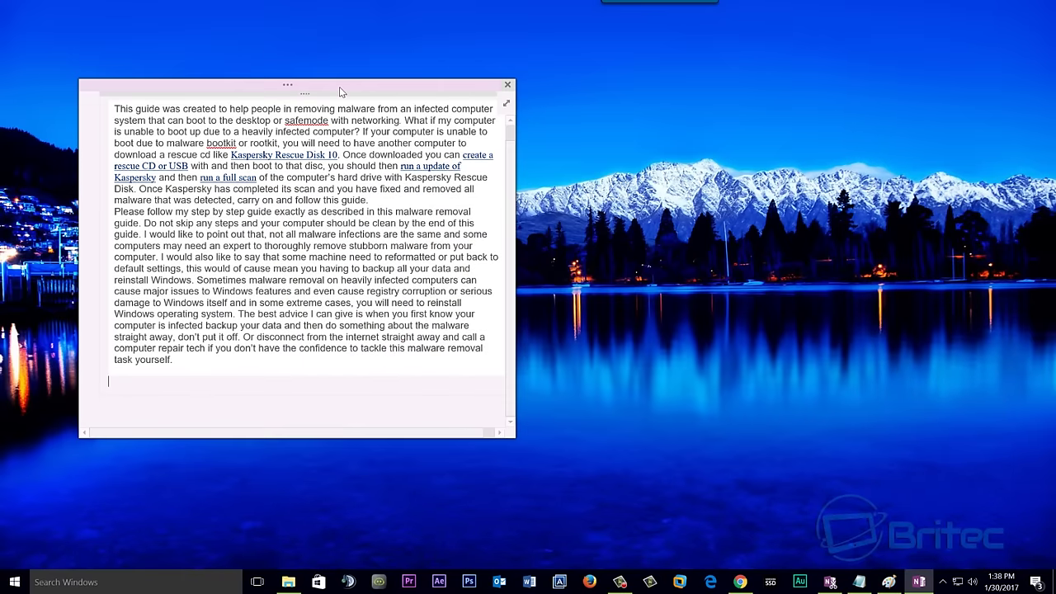
pyautogui.moveTo(339, 87); pyautogui.dragTo(430, 50)
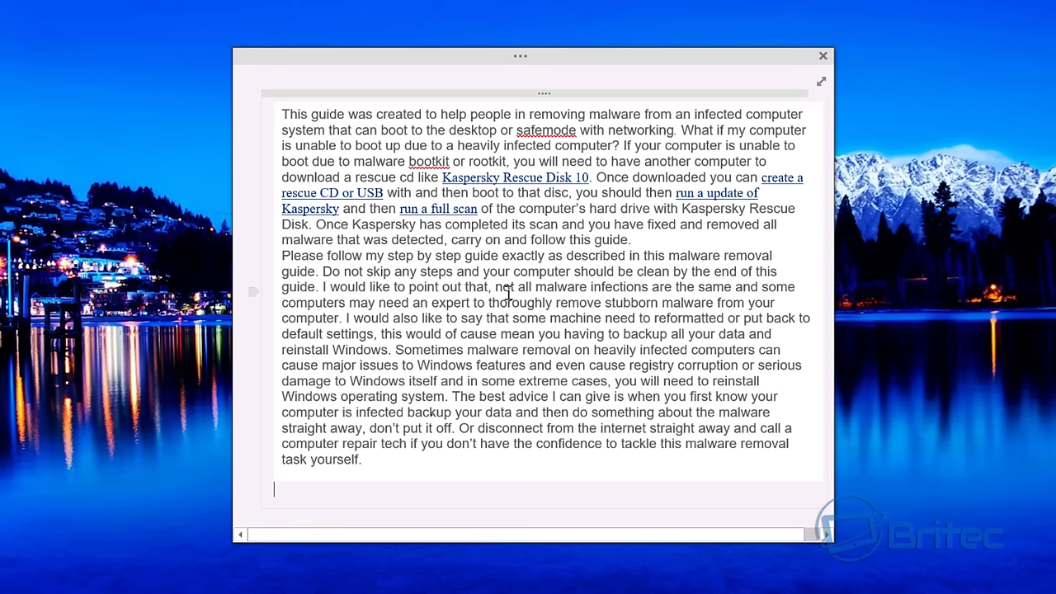
# Use Copy Text from Picture on the pasted guide image in the Quick Note.
pyautogui.rightClick(511, 278)
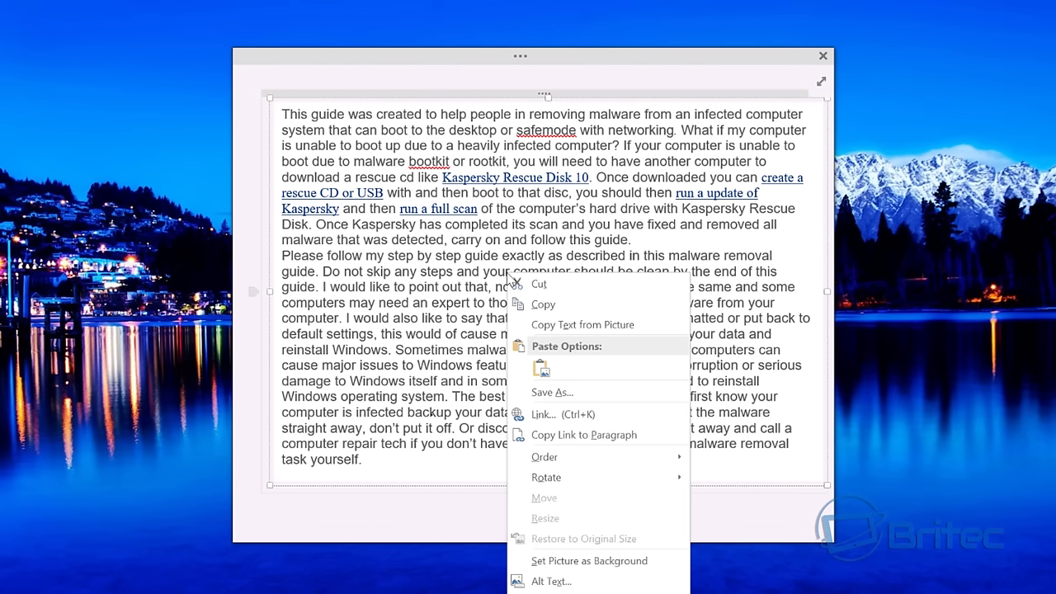
pyautogui.click(593, 328)
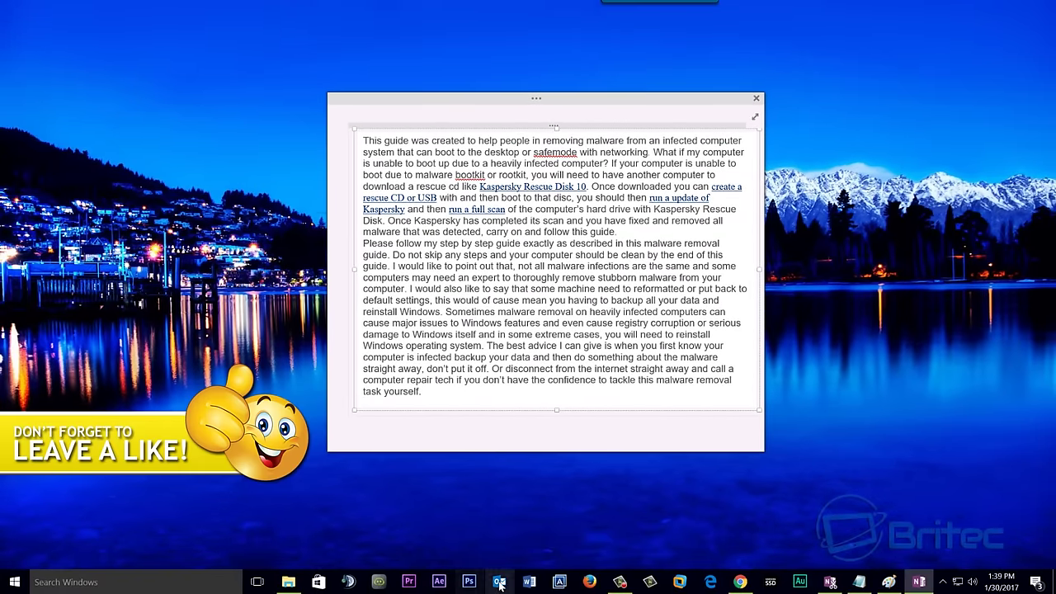
# Paste the extracted text into a new blank Word document, keeping source formatting.
pyautogui.click(528, 582)
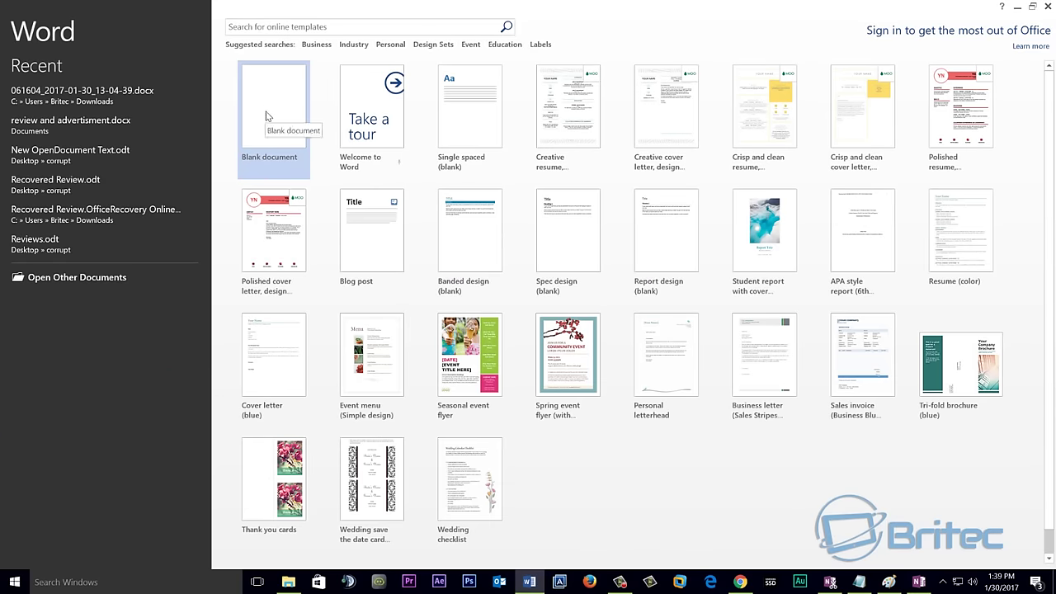
pyautogui.click(268, 116)
pyautogui.rightClick(372, 196)
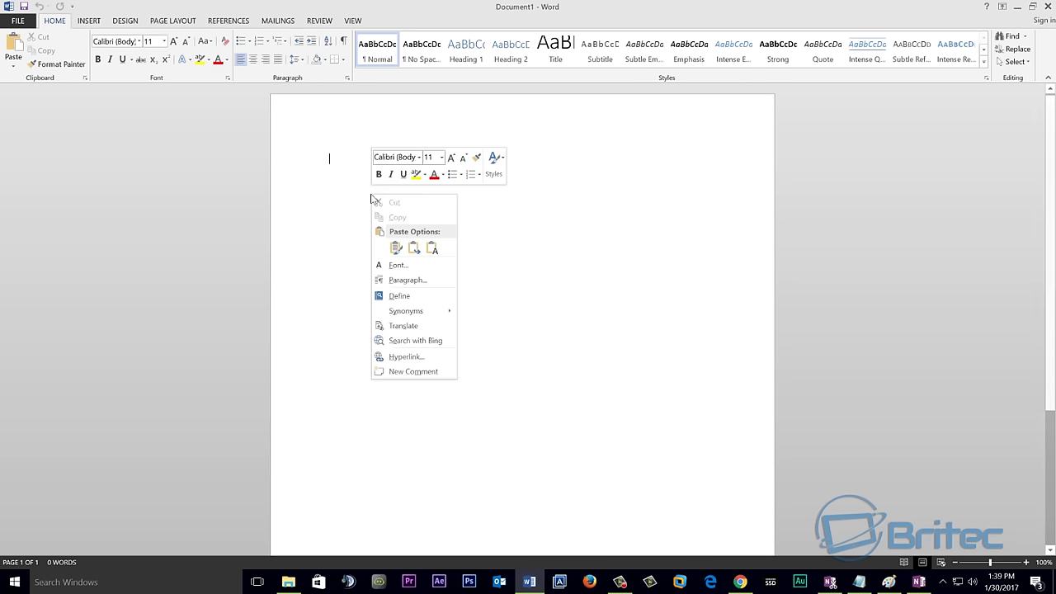
pyautogui.click(396, 247)
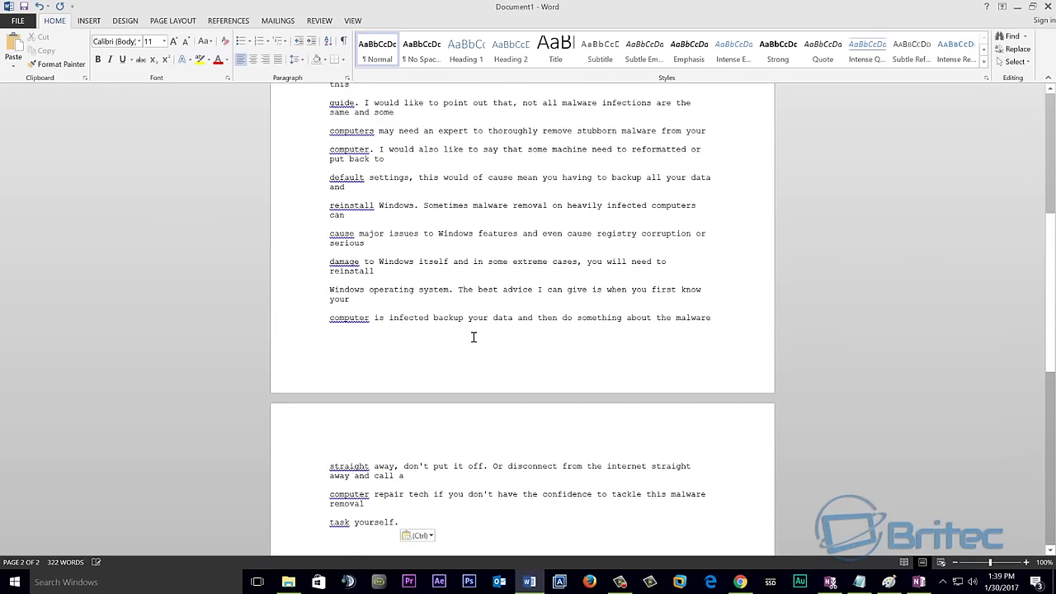
pyautogui.scroll(3, 471, 337)
pyautogui.scroll(5, 473, 337)
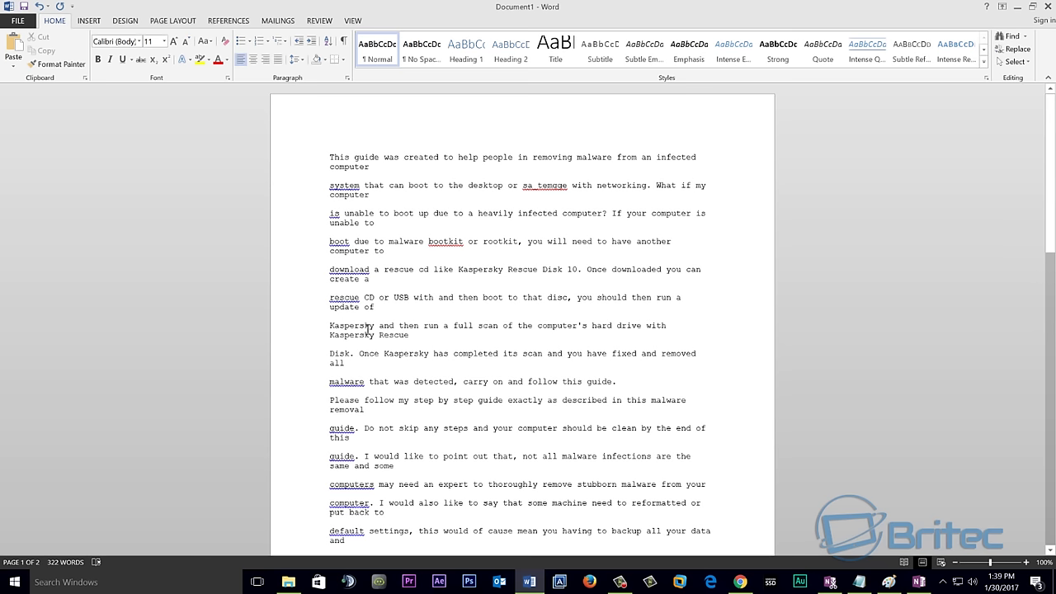
# Delete 'run a' on the Kaspersky line, then close Word without saving.
pyautogui.click(450, 326)
pyautogui.press('BackSpace')
pyautogui.press('BackSpace')
pyautogui.press('BackSpace')
pyautogui.press('BackSpace')
pyautogui.press('BackSpace')
pyautogui.press('BackSpace')
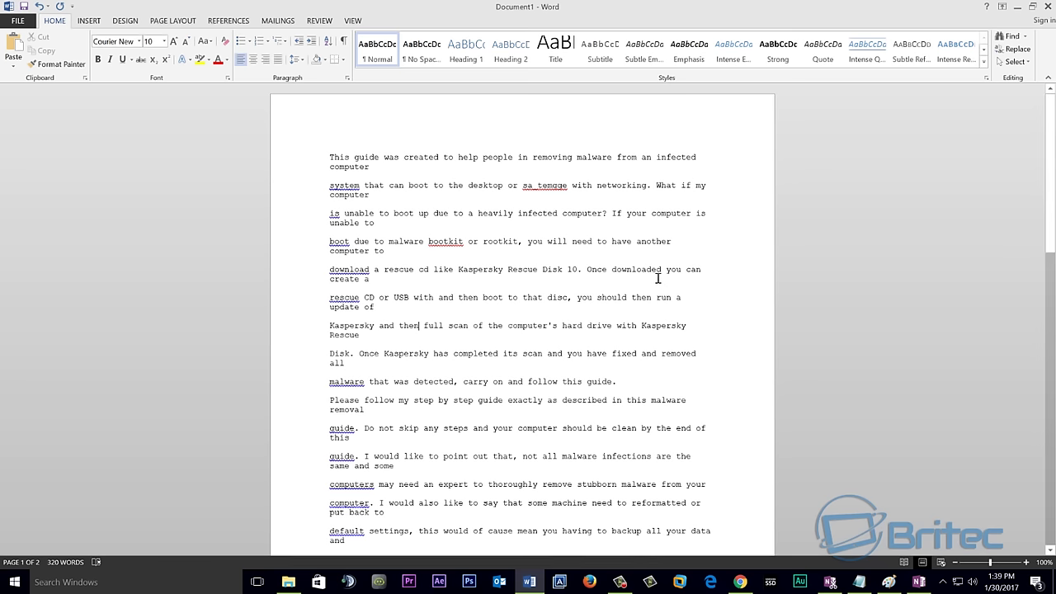
pyautogui.click(1048, 7)
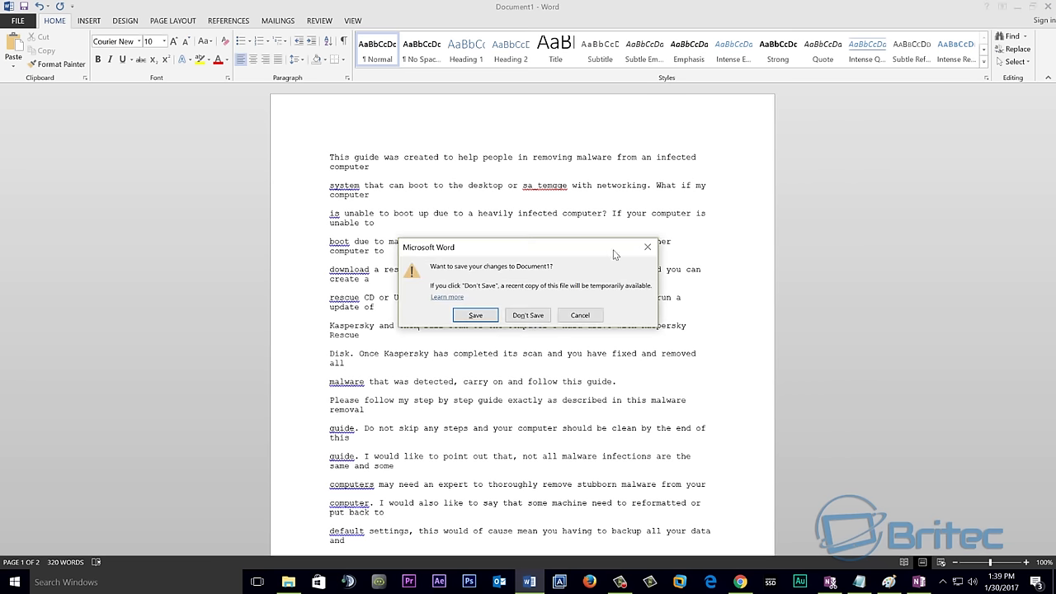
pyautogui.click(532, 316)
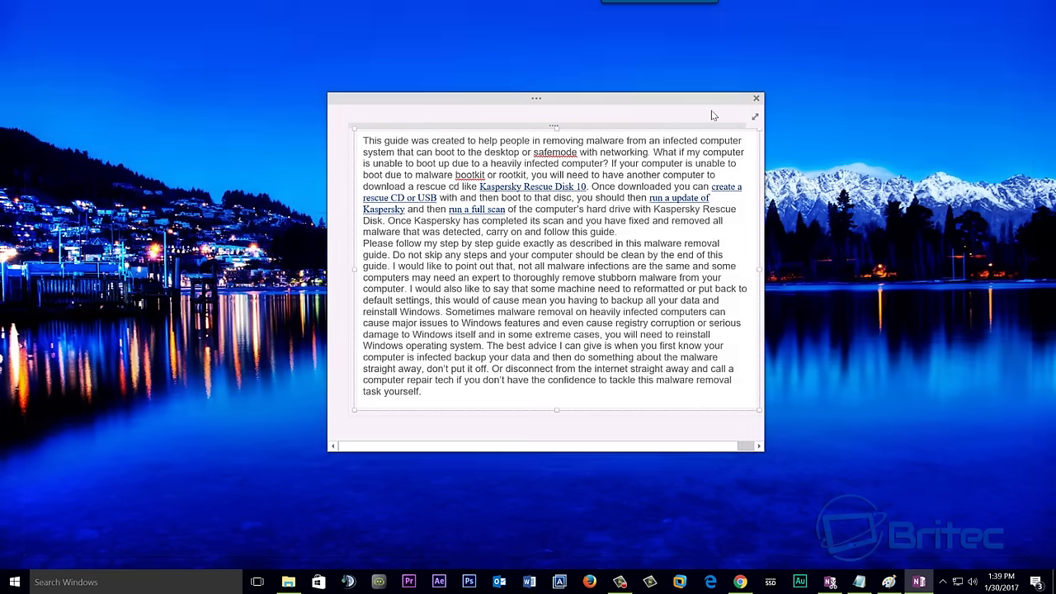
# Close the Quick Note and upload 2017-01-30_13-04-39.png to OnlineOCR.net in Chrome.
pyautogui.click(755, 97)
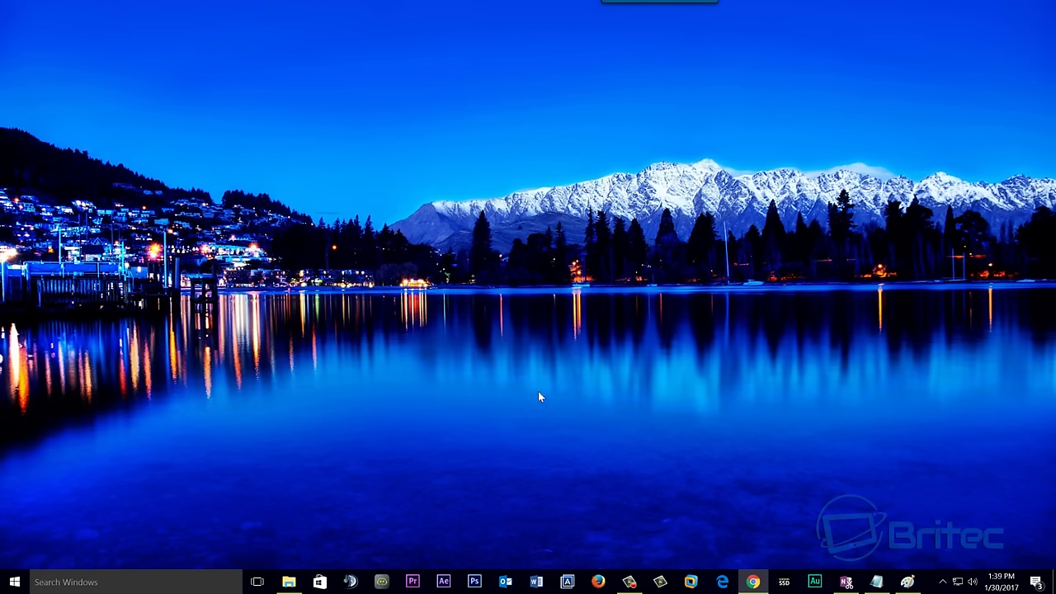
pyautogui.click(752, 582)
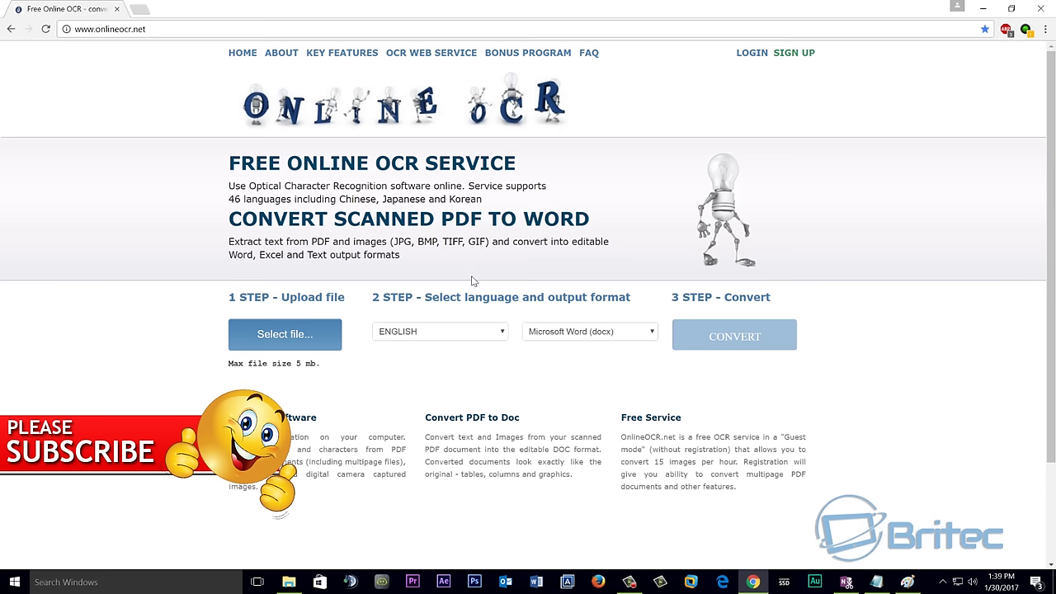
pyautogui.click(288, 340)
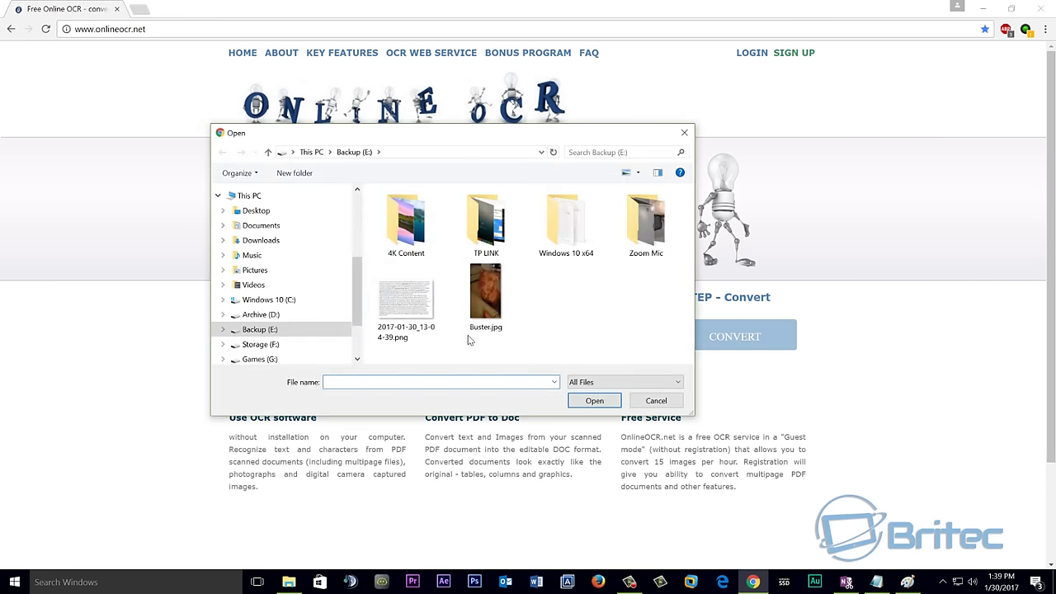
pyautogui.click(403, 309)
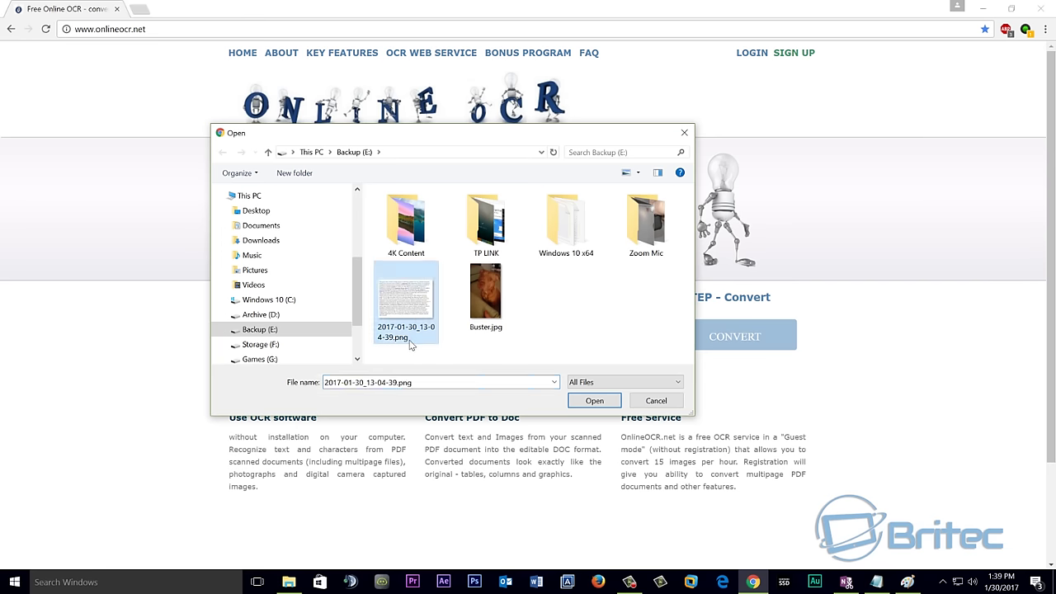
pyautogui.click(593, 401)
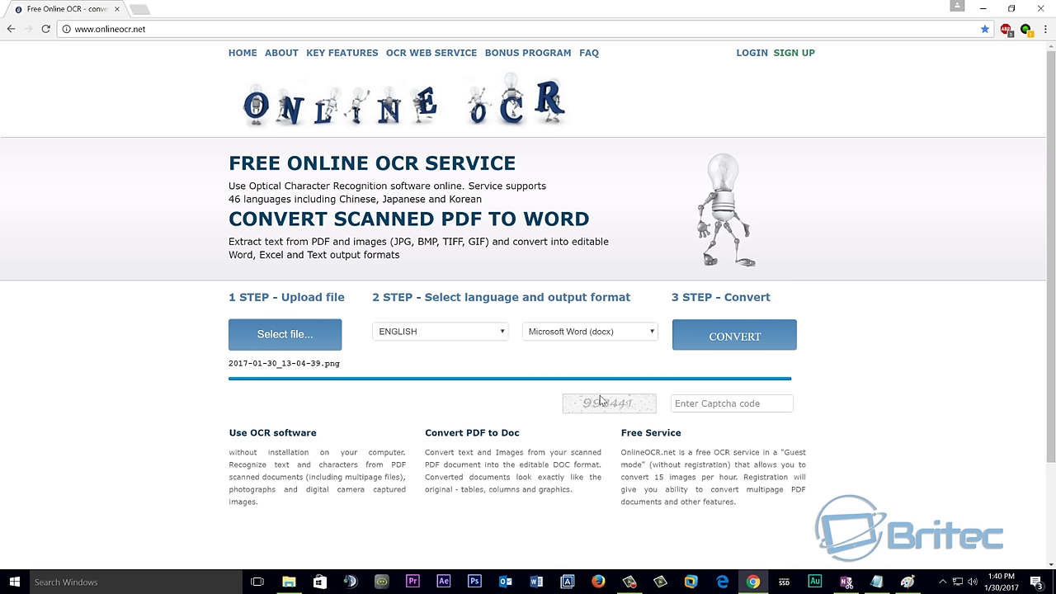
# Enter the captcha code, keep Microsoft Word (docx) as output, and convert the image.
pyautogui.click(691, 407)
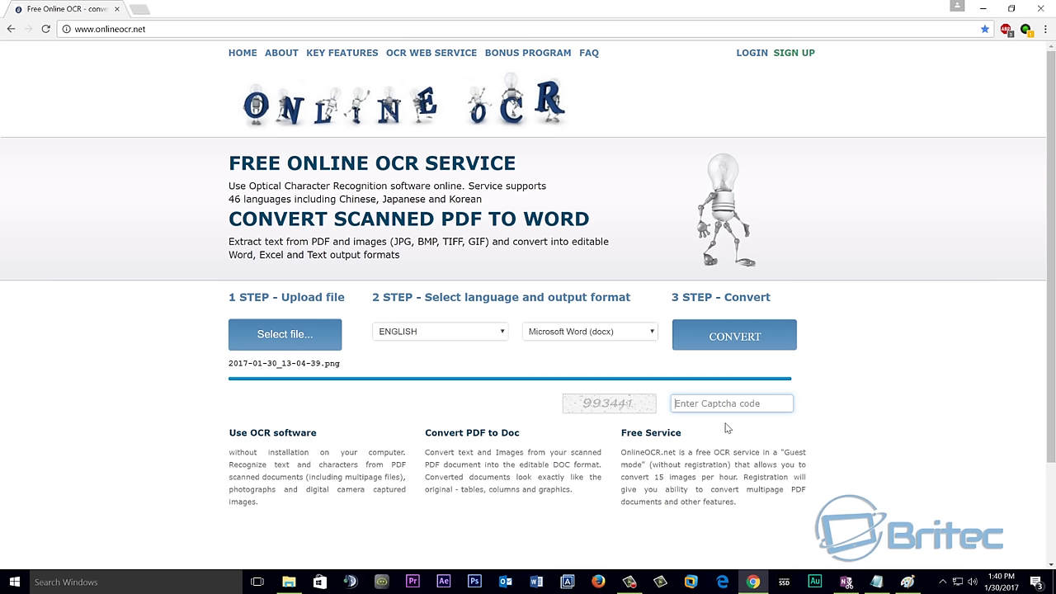
pyautogui.write('99344')
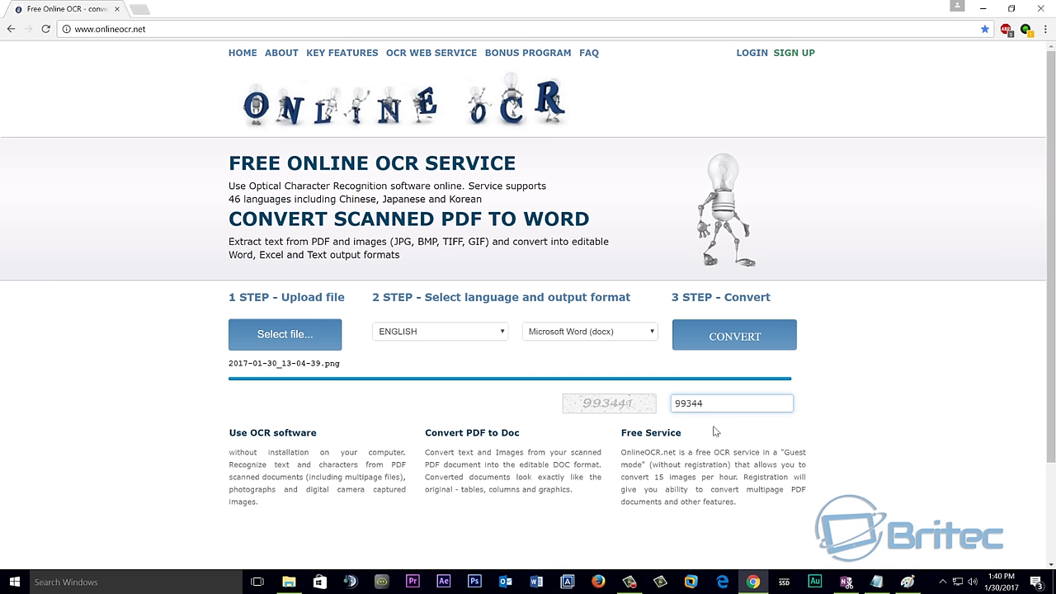
pyautogui.write('1')
pyautogui.click(651, 335)
pyautogui.click(652, 334)
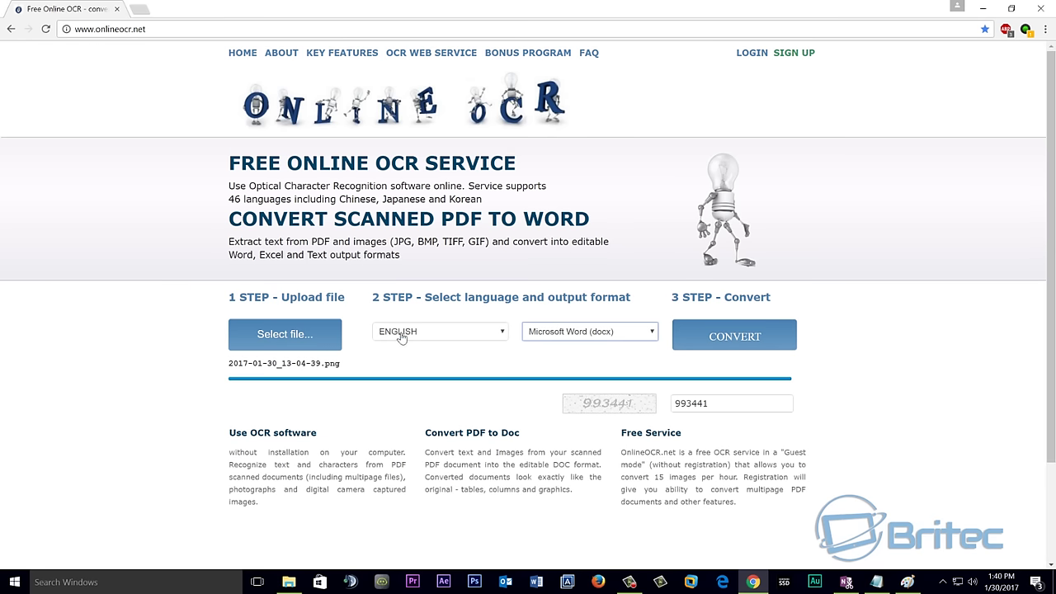
pyautogui.click(739, 336)
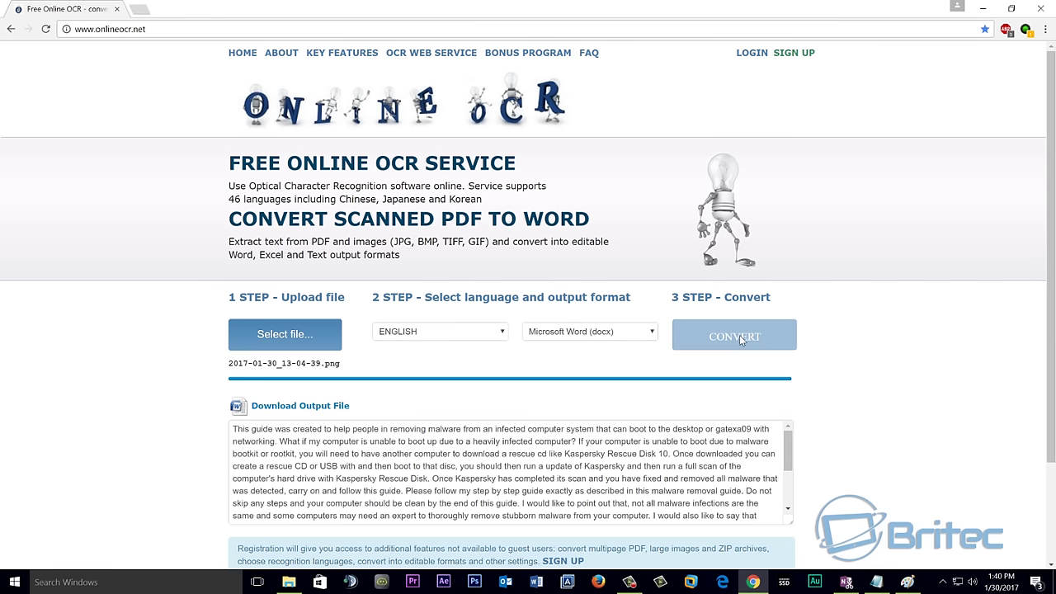
# Download 063959_2017-01-30_13-04-39.docx and open it from Chrome's download shelf.
pyautogui.scroll(-1, 585, 382)
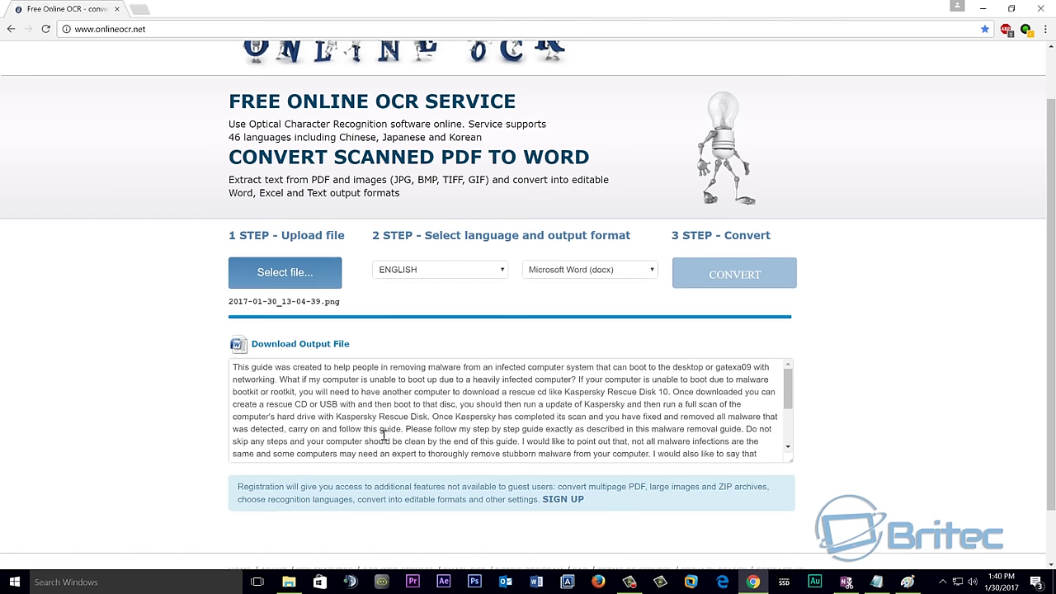
pyautogui.click(281, 348)
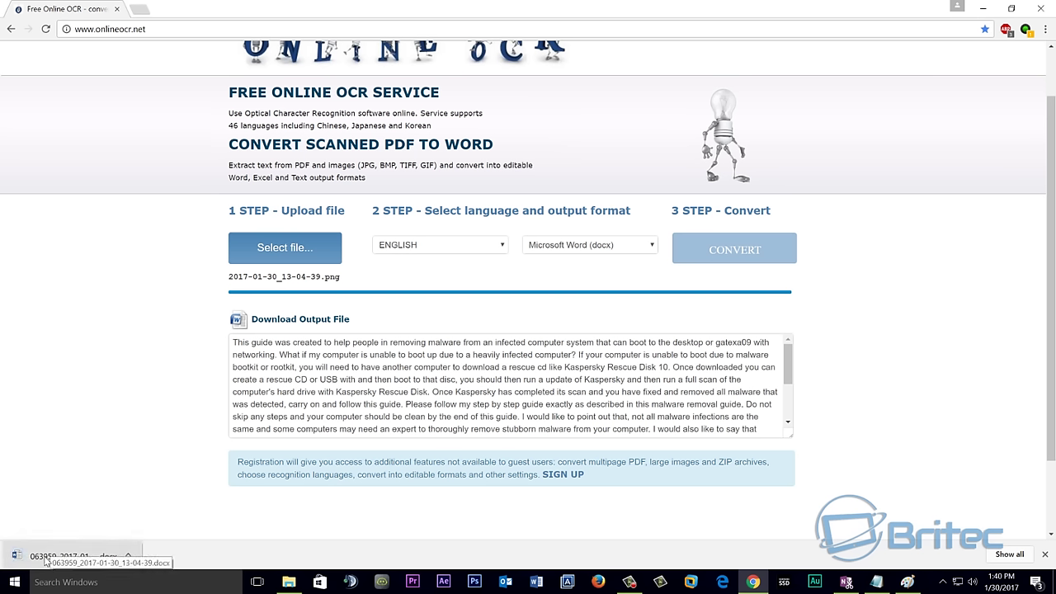
pyautogui.click(47, 558)
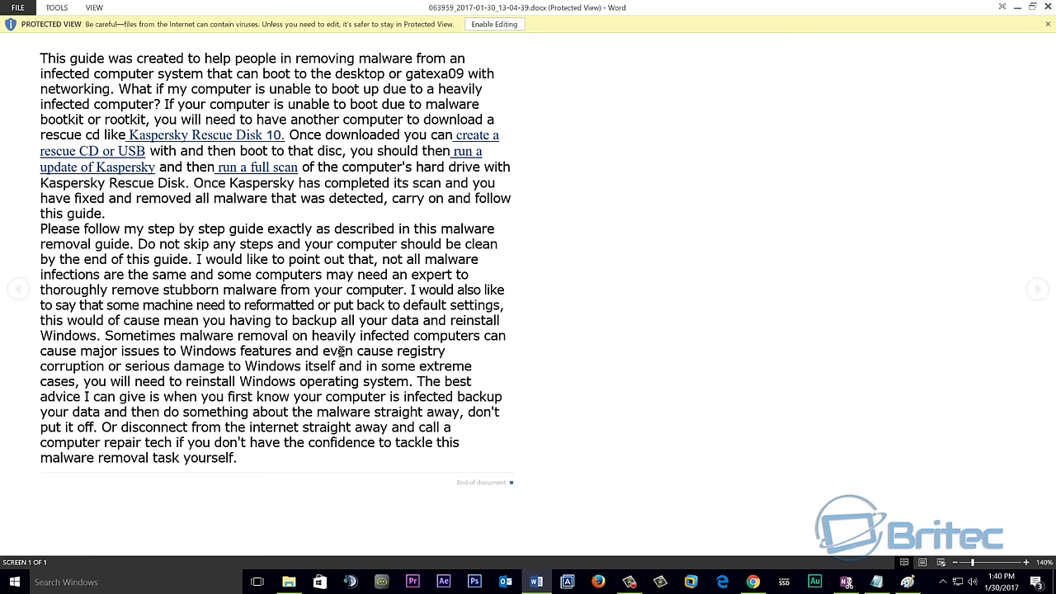
# Enable editing, delete characters so 'need an expert' becomes 'needrt', then select and deselect the text.
pyautogui.click(499, 27)
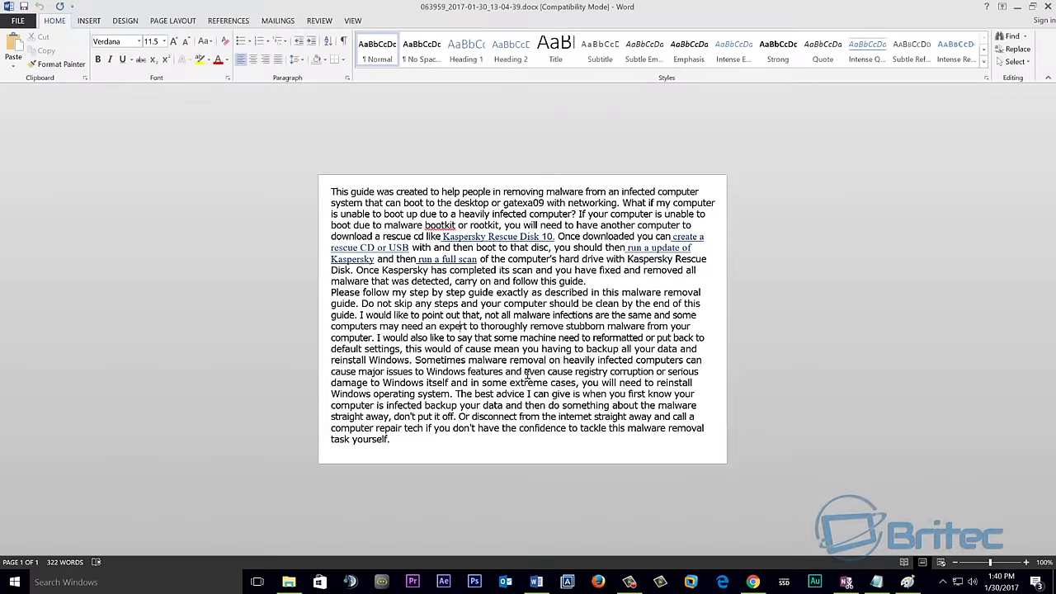
pyautogui.press('BackSpace')
pyautogui.press('BackSpace')
pyautogui.press('BackSpace')
pyautogui.press('BackSpace')
pyautogui.press('BackSpace')
pyautogui.press('BackSpace')
pyautogui.press('BackSpace')
pyautogui.press('BackSpace')
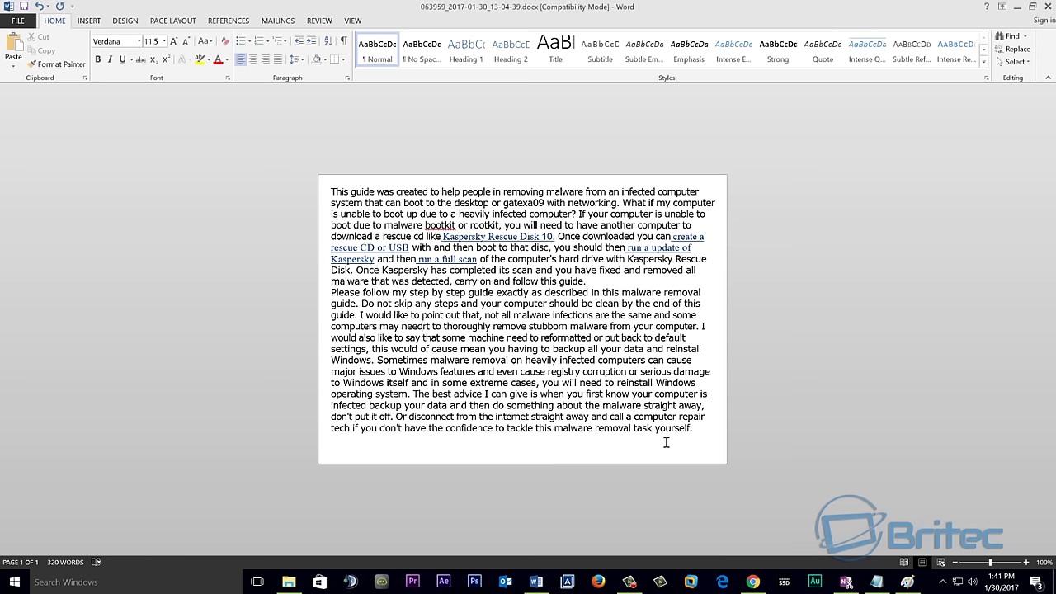
pyautogui.moveTo(696, 430); pyautogui.dragTo(331, 190)
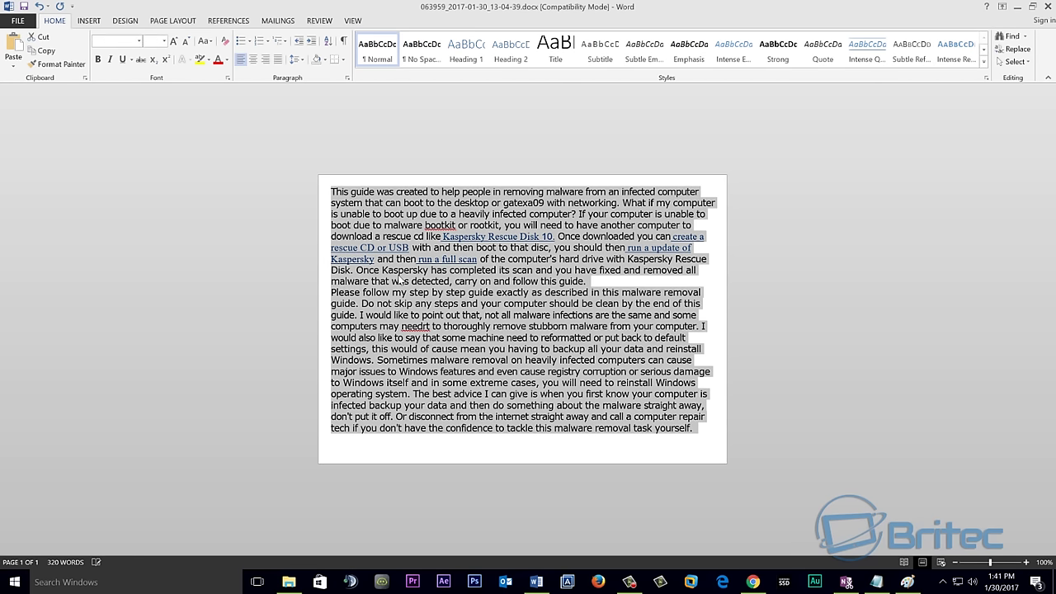
pyautogui.click(397, 271)
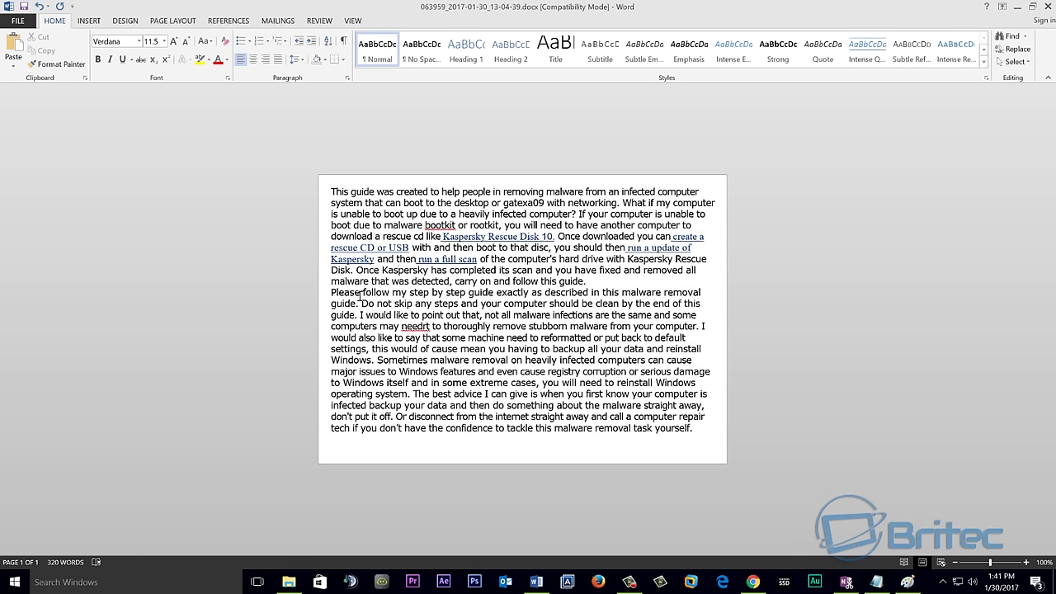